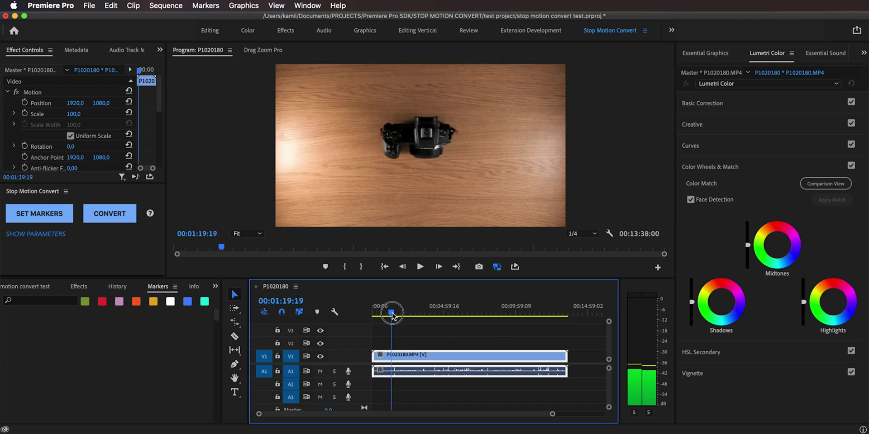
# - Scrub through the tabletop footage, then open the Window menu's list of installed extensions
pyautogui.moveTo(392, 316)
pyautogui.mouseDown()
pyautogui.moveTo(527, 305)
pyautogui.moveTo(370, 314)
pyautogui.mouseUp()
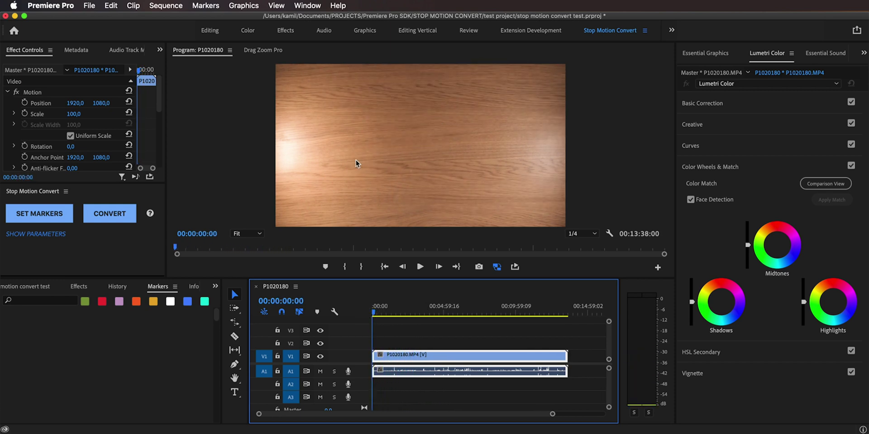
pyautogui.moveTo(359, 163); pyautogui.dragTo(317, 56)
pyautogui.click(310, 13)
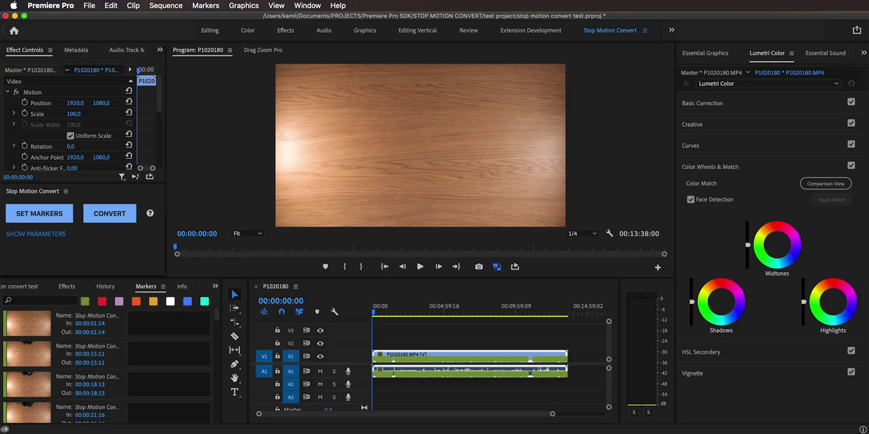
pyautogui.click(306, 6)
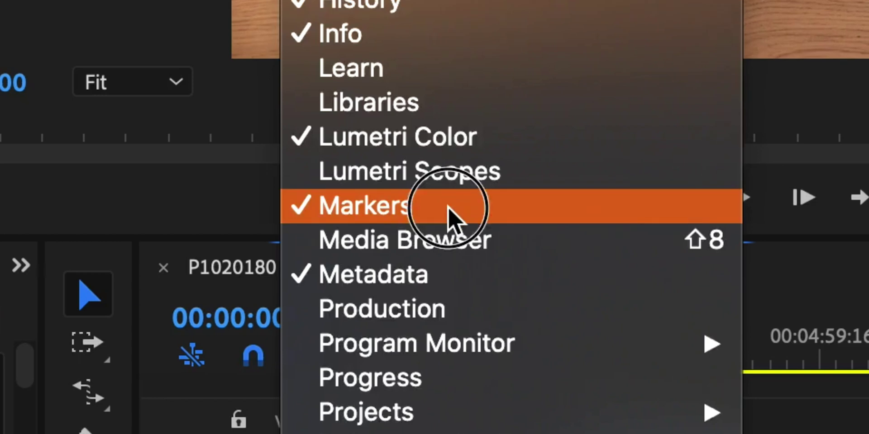
pyautogui.click(448, 207)
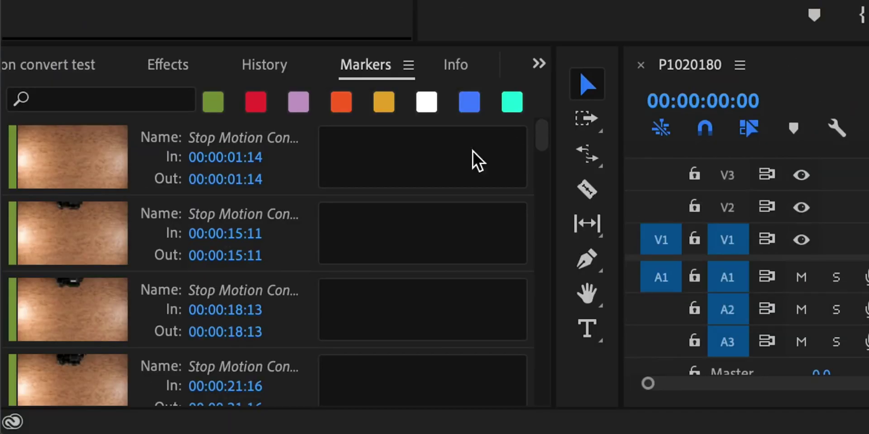
pyautogui.scroll(-2, 138, 205)
pyautogui.scroll(-5, 137, 205)
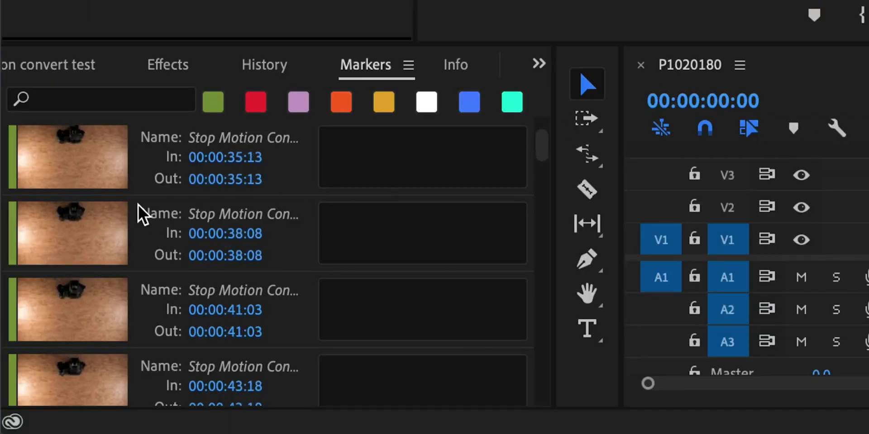
pyautogui.scroll(-5, 138, 205)
pyautogui.scroll(-5, 138, 205)
pyautogui.scroll(-5, 138, 205)
pyautogui.scroll(-5, 137, 205)
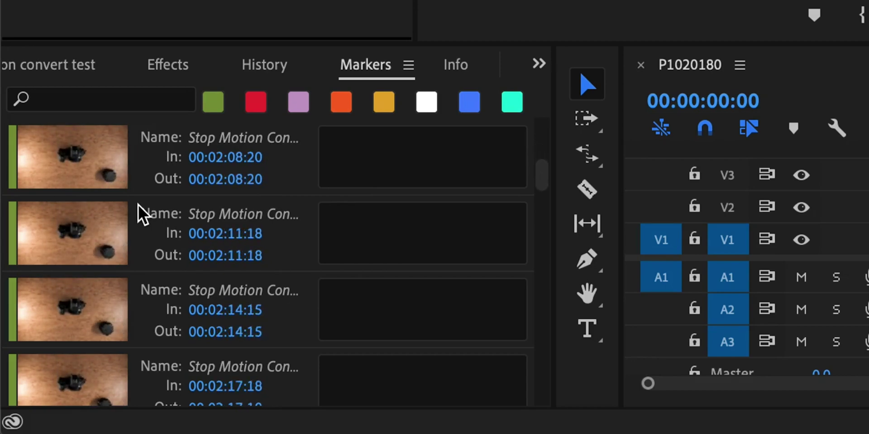
pyautogui.scroll(-5, 138, 205)
pyautogui.scroll(-5, 138, 205)
pyautogui.scroll(-5, 138, 205)
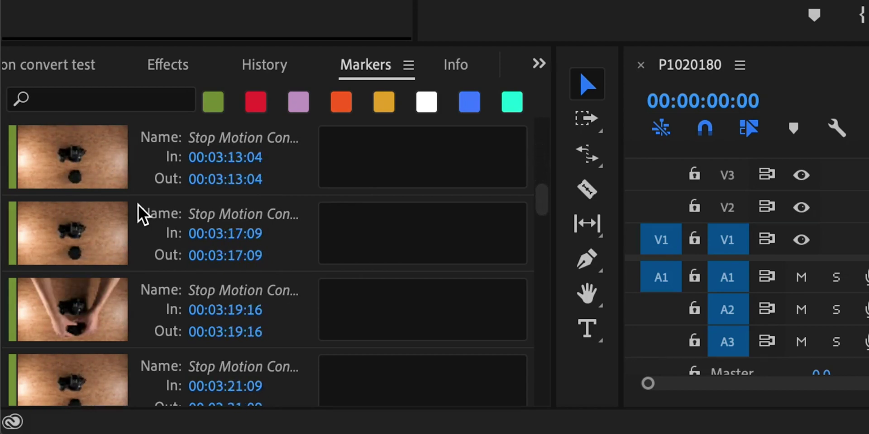
pyautogui.click(143, 233)
pyautogui.press('Down')
pyautogui.scroll(-5, 148, 255)
pyautogui.scroll(-5, 149, 254)
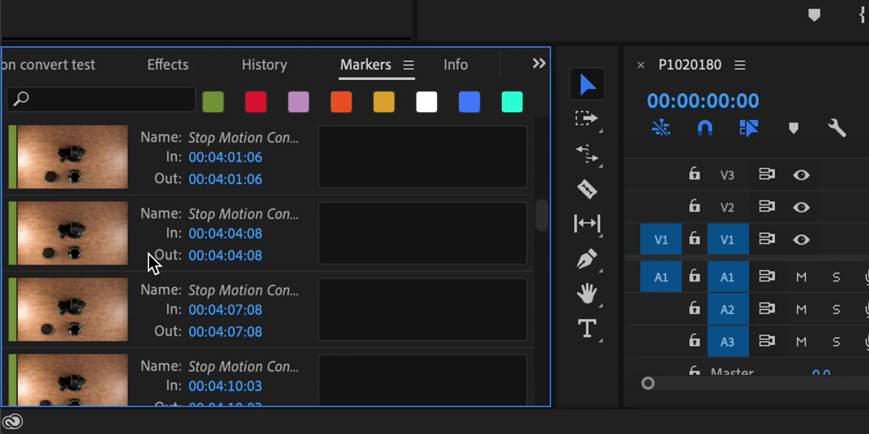
pyautogui.scroll(-5, 148, 254)
pyautogui.scroll(-5, 148, 254)
pyautogui.scroll(-5, 149, 252)
pyautogui.scroll(-5, 148, 250)
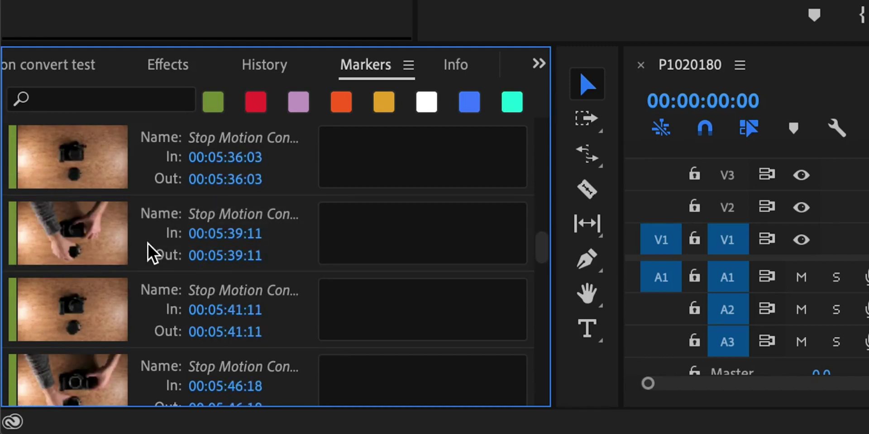
pyautogui.scroll(-5, 141, 390)
pyautogui.scroll(-5, 143, 328)
pyautogui.scroll(-5, 147, 242)
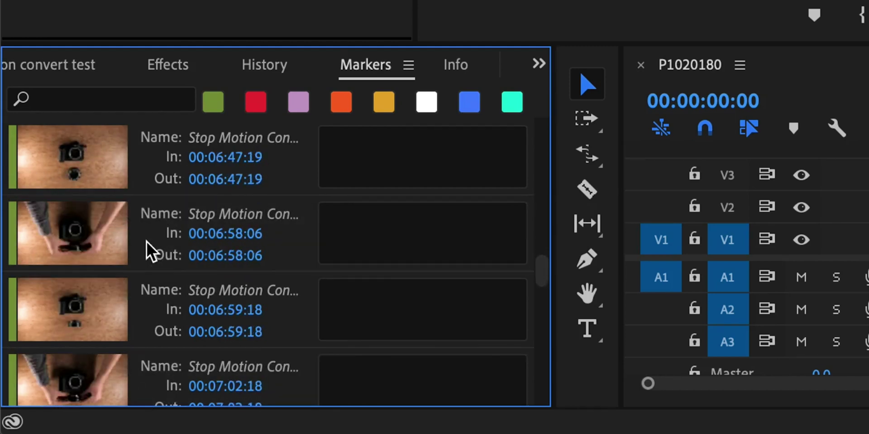
pyautogui.scroll(-5, 159, 275)
pyautogui.scroll(-1, 154, 285)
pyautogui.scroll(-2, 151, 297)
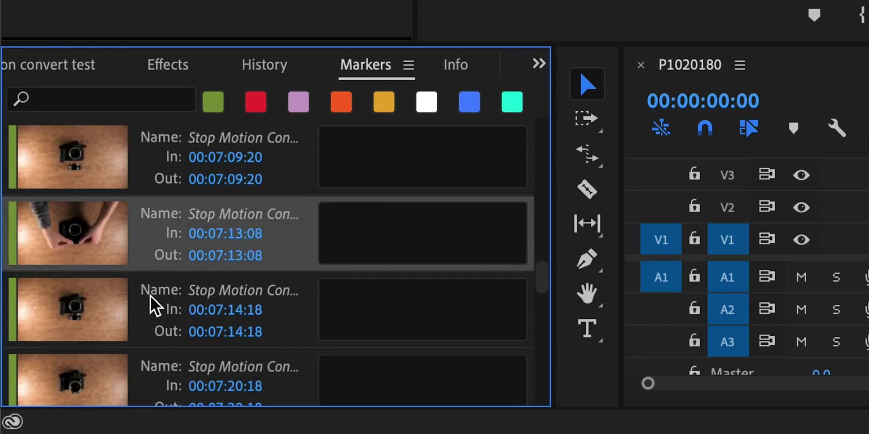
pyautogui.scroll(-5, 151, 297)
pyautogui.scroll(-5, 151, 297)
pyautogui.scroll(-4, 151, 296)
pyautogui.scroll(-4, 151, 251)
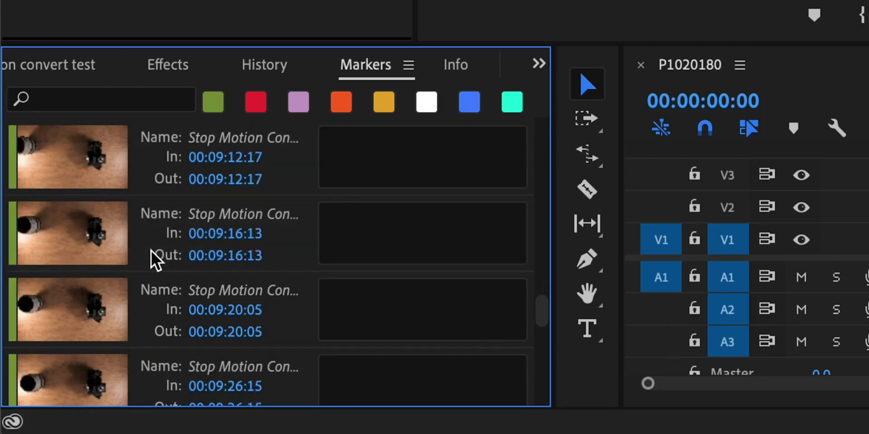
pyautogui.scroll(-5, 151, 251)
pyautogui.scroll(-4, 151, 251)
pyautogui.scroll(-5, 151, 251)
pyautogui.scroll(-3, 151, 246)
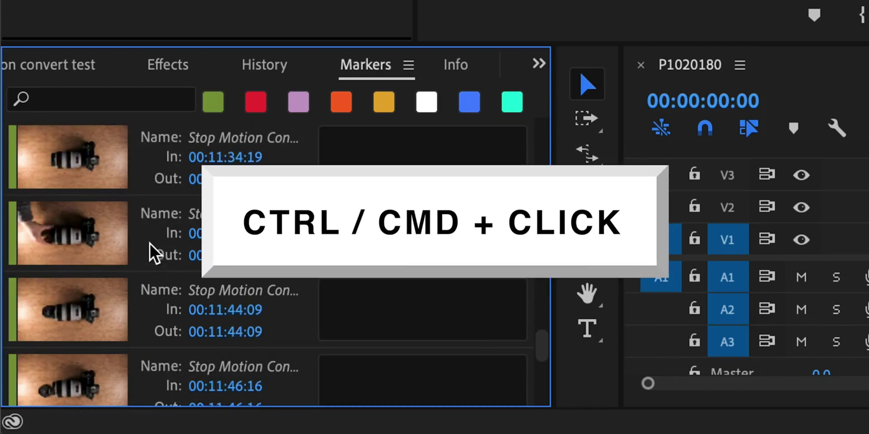
pyautogui.scroll(-2, 149, 239)
pyautogui.scroll(-3, 148, 238)
pyautogui.scroll(-4, 148, 238)
pyautogui.scroll(-2, 147, 203)
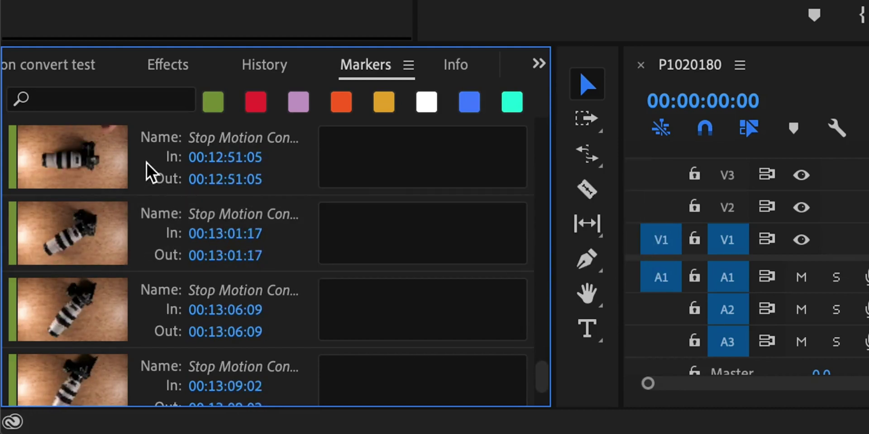
pyautogui.scroll(-3, 147, 164)
pyautogui.scroll(-3, 146, 164)
pyautogui.press('BackSpace')
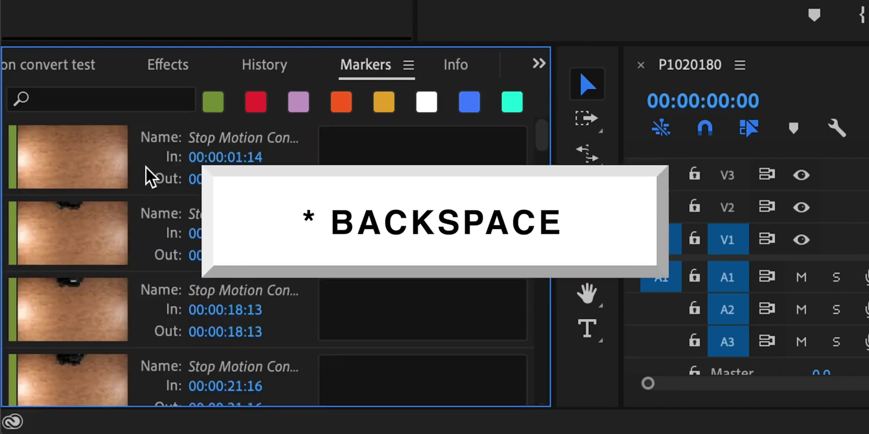
pyautogui.scroll(-1, 146, 167)
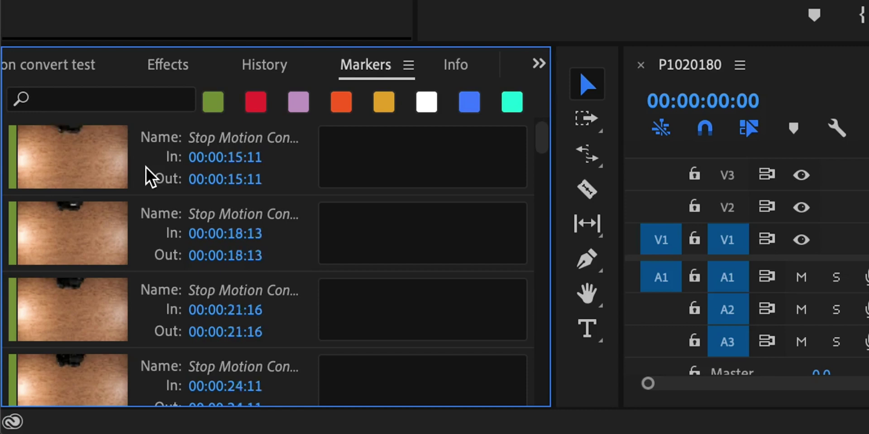
pyautogui.scroll(-5, 146, 167)
pyautogui.scroll(-3, 146, 167)
pyautogui.scroll(-3, 145, 168)
pyautogui.scroll(-3, 146, 168)
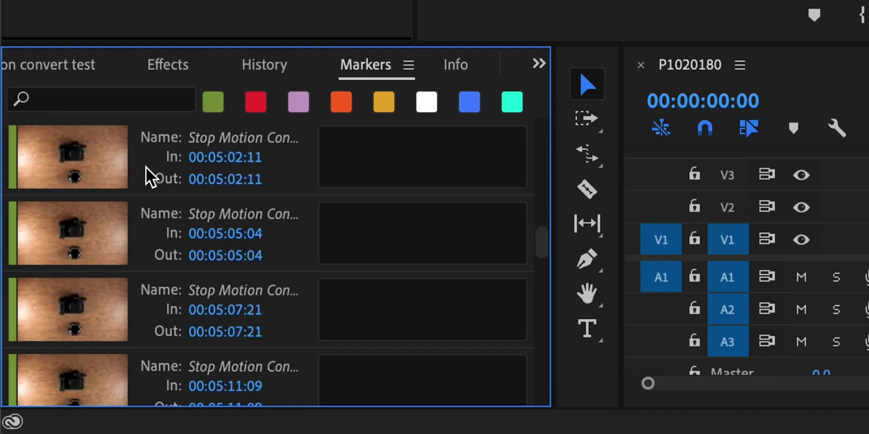
pyautogui.scroll(-3, 146, 168)
pyautogui.scroll(-2, 146, 168)
pyautogui.scroll(-4, 146, 167)
pyautogui.scroll(-3, 146, 168)
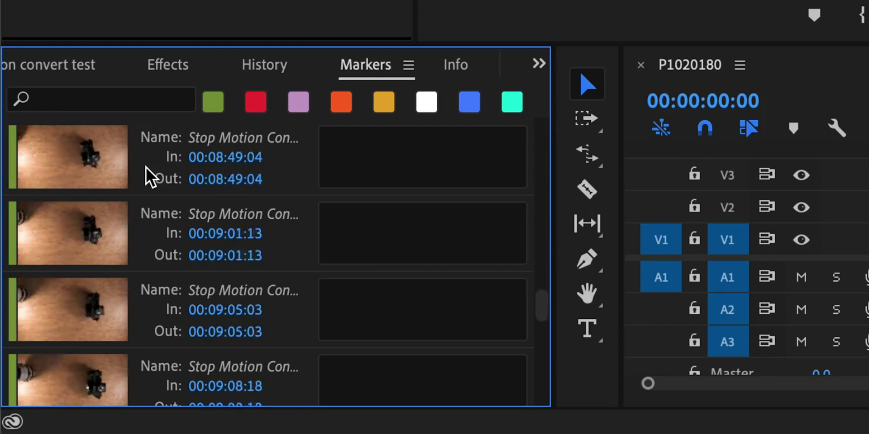
pyautogui.scroll(-2, 145, 167)
pyautogui.scroll(-2, 146, 167)
pyautogui.scroll(-4, 146, 168)
pyautogui.scroll(-3, 146, 167)
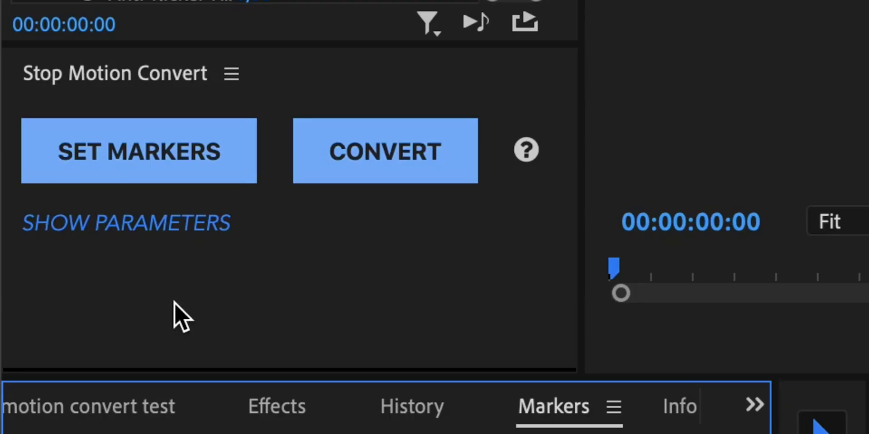
# - Reveal the Stop Motion Convert parameters, showing Threshold 40 and Certainty 8
pyautogui.click(181, 227)
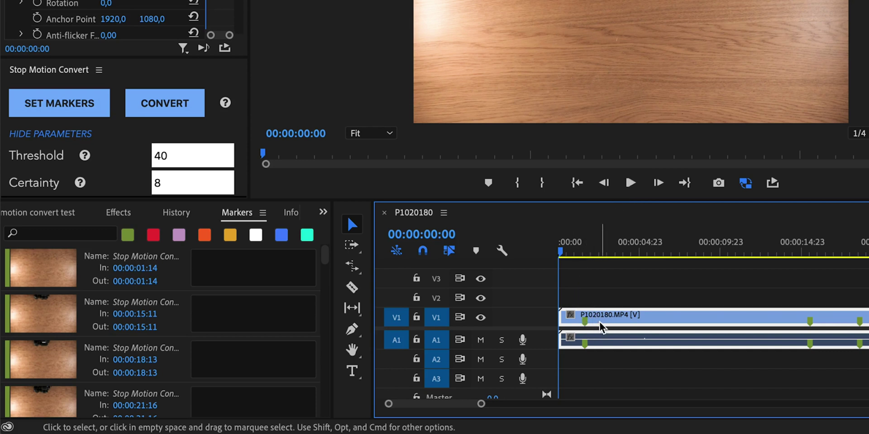
# - Convert the marked clip into one-frame clips and zoom the timeline out to view them
pyautogui.click(168, 108)
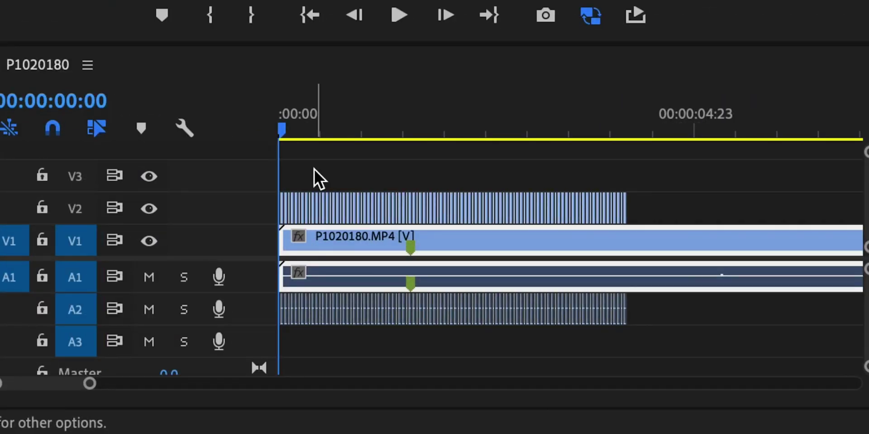
pyautogui.press('-')
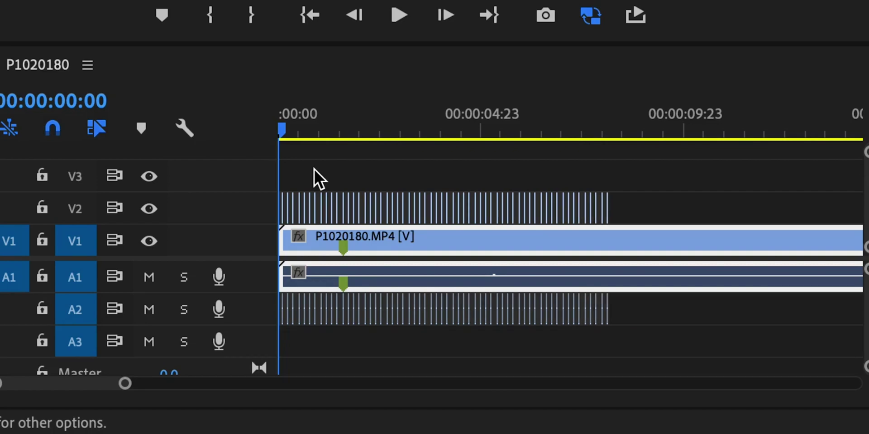
pyautogui.click(673, 246)
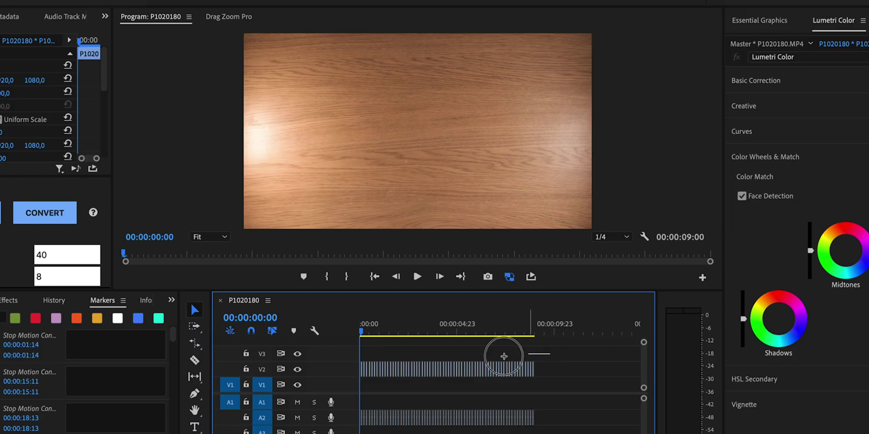
# - Nest the V2/A2 stop-motion clips into Nested Sequence 04 and rotate it 180°
pyautogui.moveTo(503, 356); pyautogui.dragTo(348, 369)
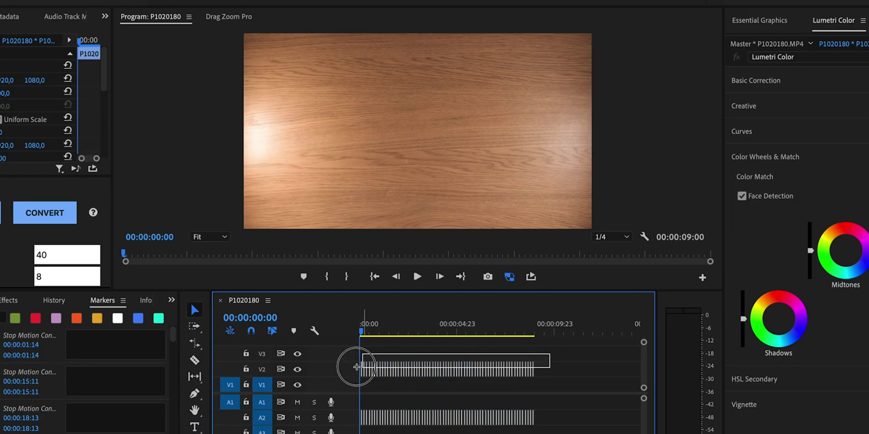
pyautogui.rightClick(412, 375)
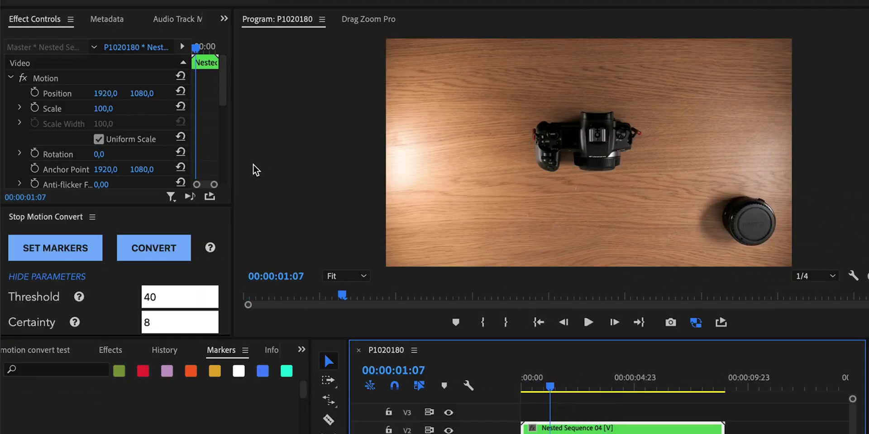
pyautogui.moveTo(109, 155); pyautogui.dragTo(110, 156)
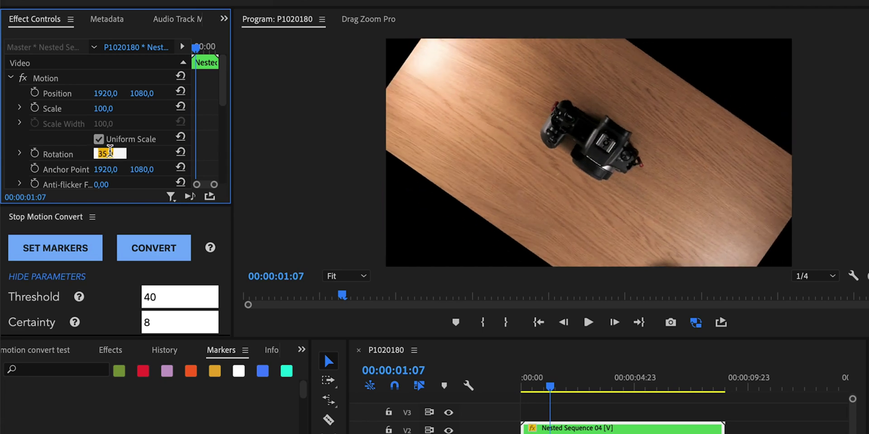
pyautogui.write('80')
pyautogui.press('Return')
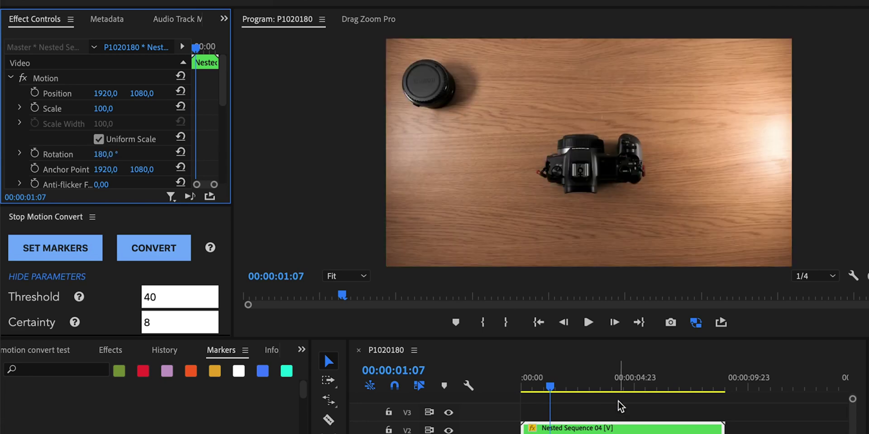
pyautogui.moveTo(549, 386); pyautogui.dragTo(569, 386)
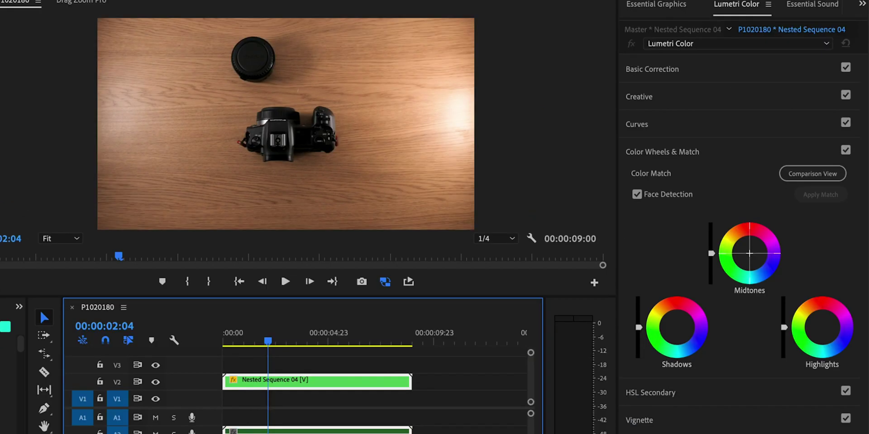
# - Shift the Lumetri midtone colour balance on Nested Sequence 04 and scrub to check it
pyautogui.click(750, 253)
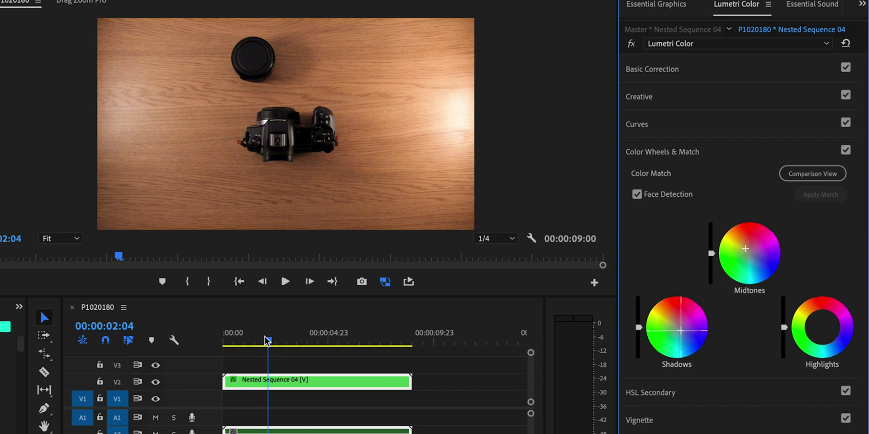
pyautogui.moveTo(268, 340)
pyautogui.mouseDown()
pyautogui.moveTo(337, 341)
pyautogui.moveTo(319, 341)
pyautogui.mouseUp()
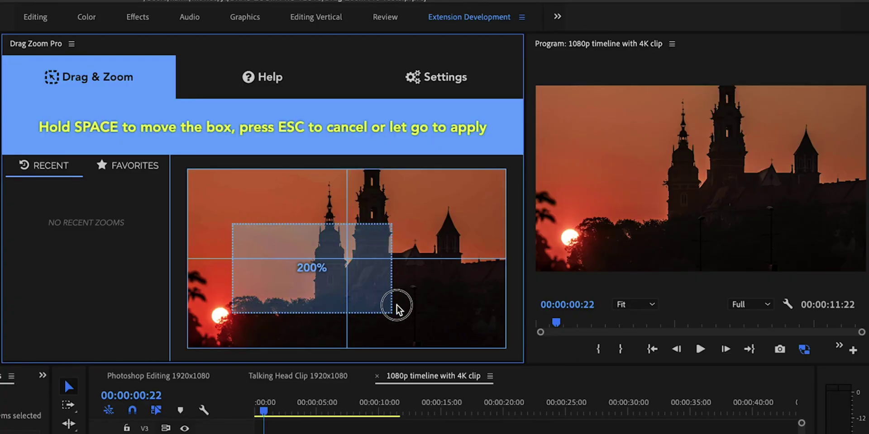
# - Add two 200% Drag Zoom Pro zooms: around the sun near five seconds, then over the castle towers
pyautogui.moveTo(263, 412); pyautogui.dragTo(318, 414)
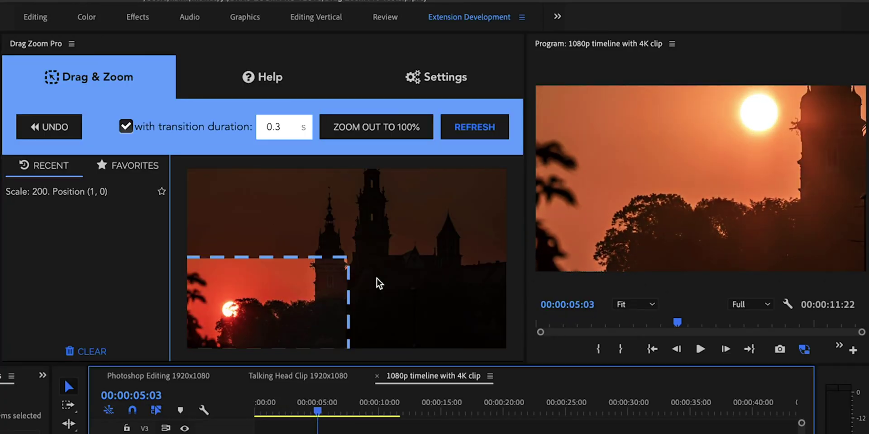
pyautogui.moveTo(347, 258); pyautogui.dragTo(429, 289)
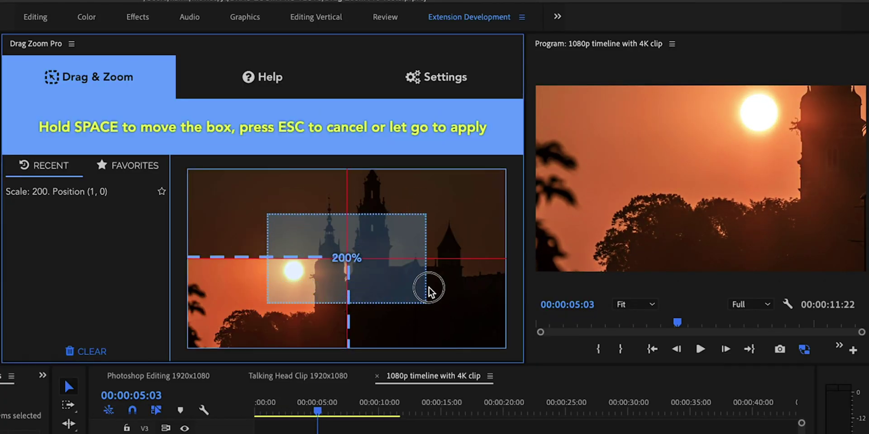
pyautogui.moveTo(318, 413); pyautogui.dragTo(369, 413)
pyautogui.moveTo(411, 215); pyautogui.dragTo(362, 190)
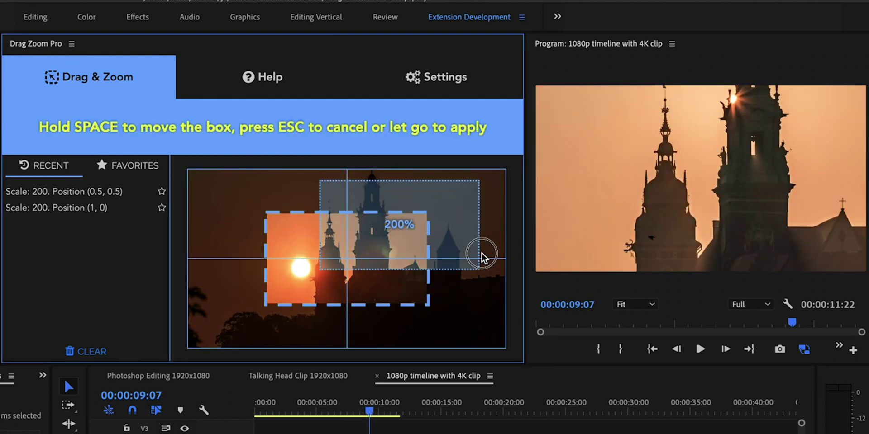